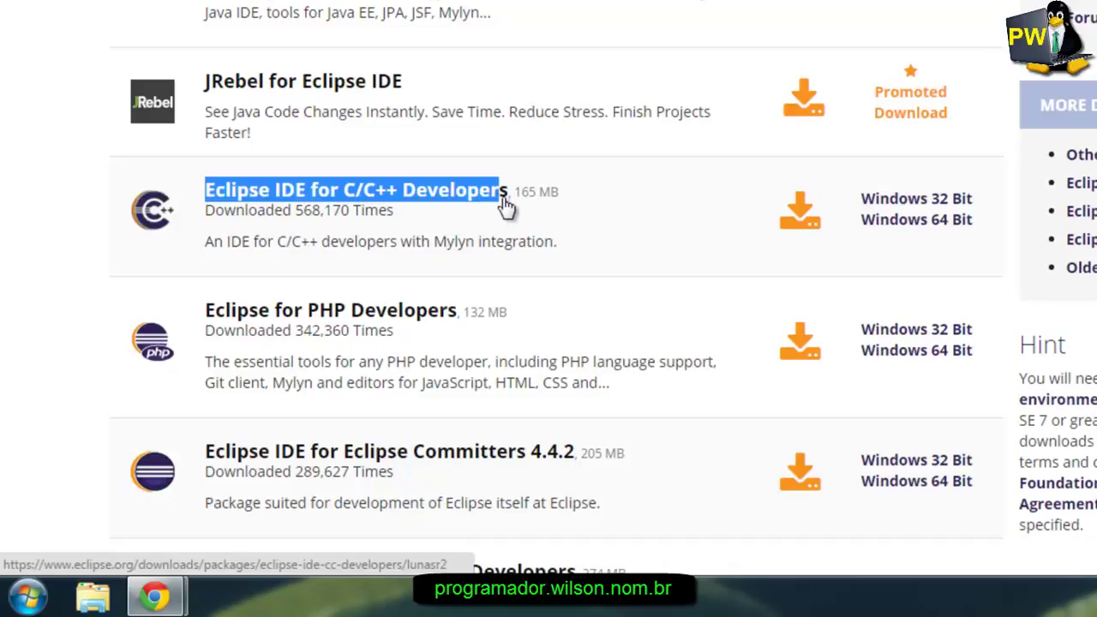
- Review the listed Eclipse packages for PHP developers, Eclipse committers, and Java and DSL developers
left_click_drag(202, 310, 457, 310)
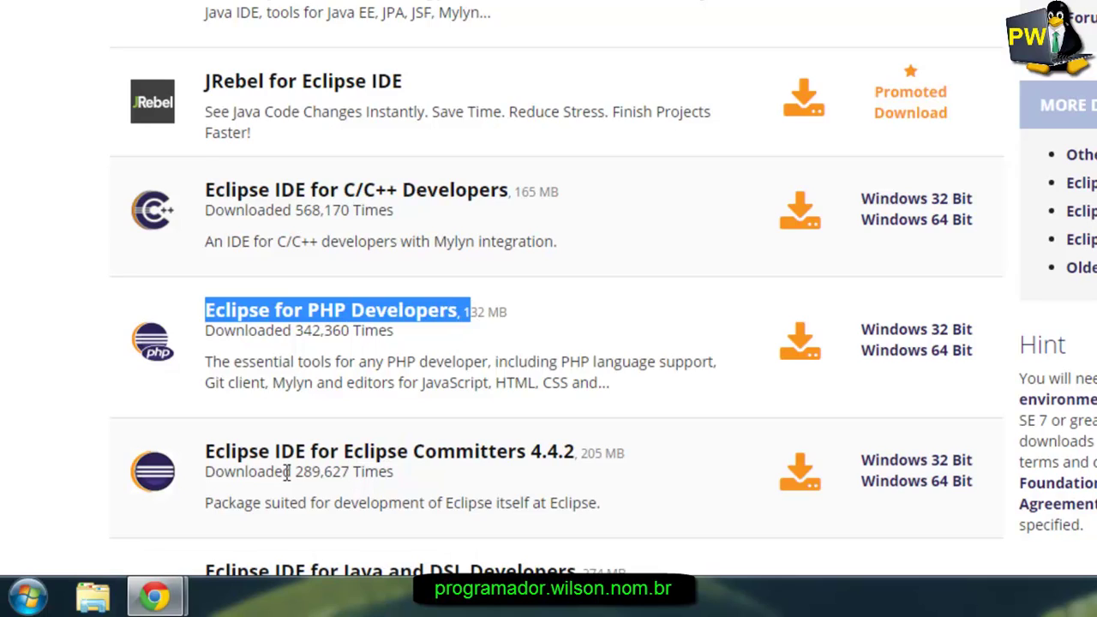
left_click(199, 453)
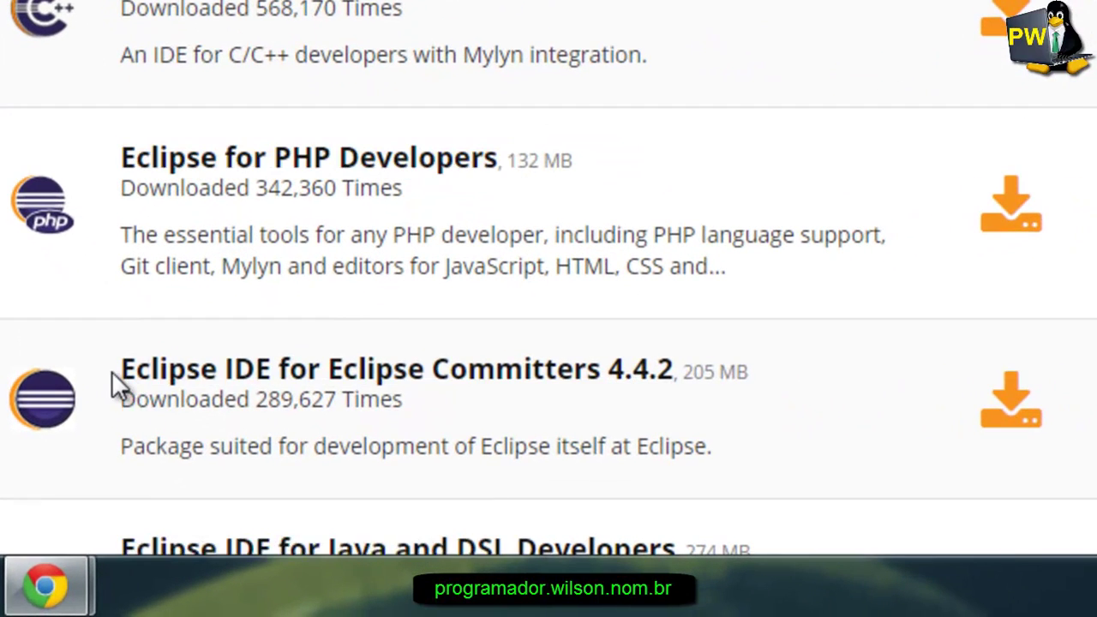
left_click_drag(111, 373, 672, 398)
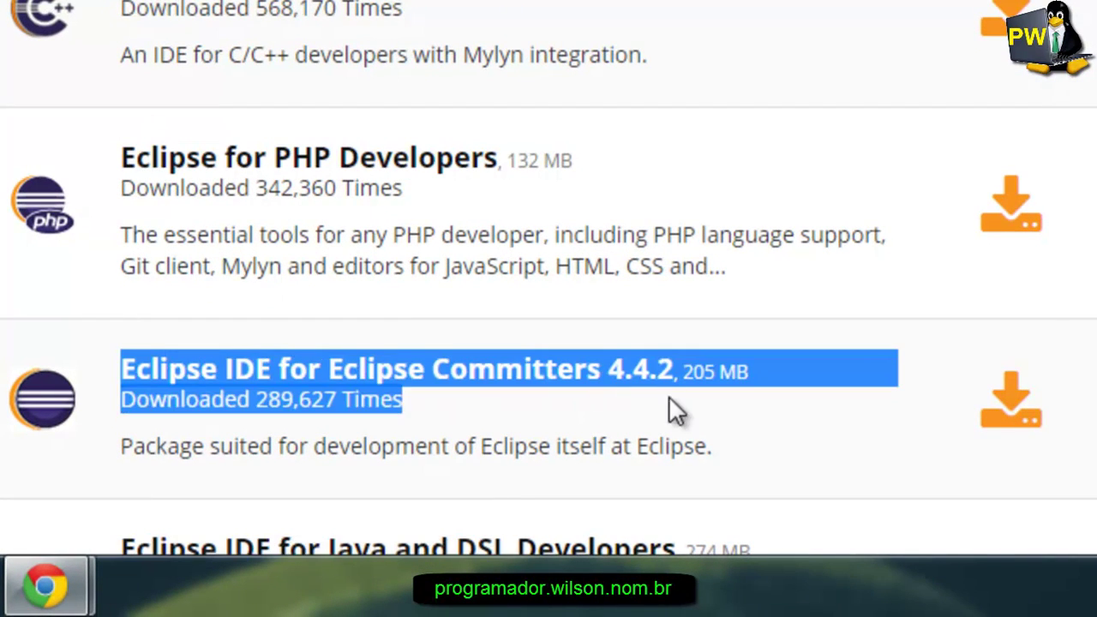
scroll(548, 309, "down", 4)
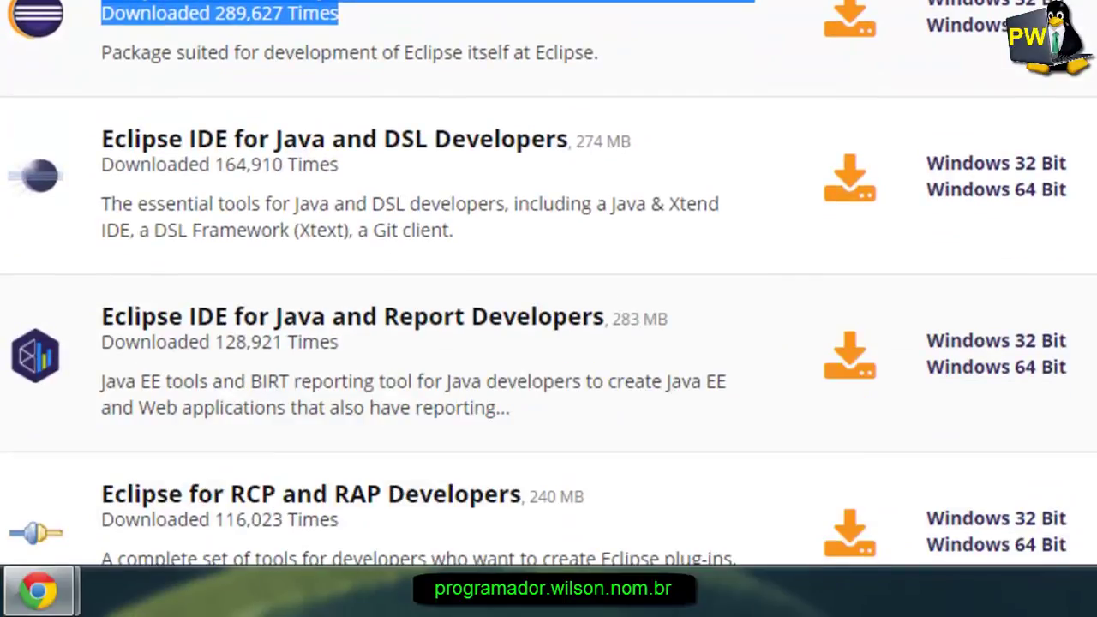
scroll(548, 308, "down", 1)
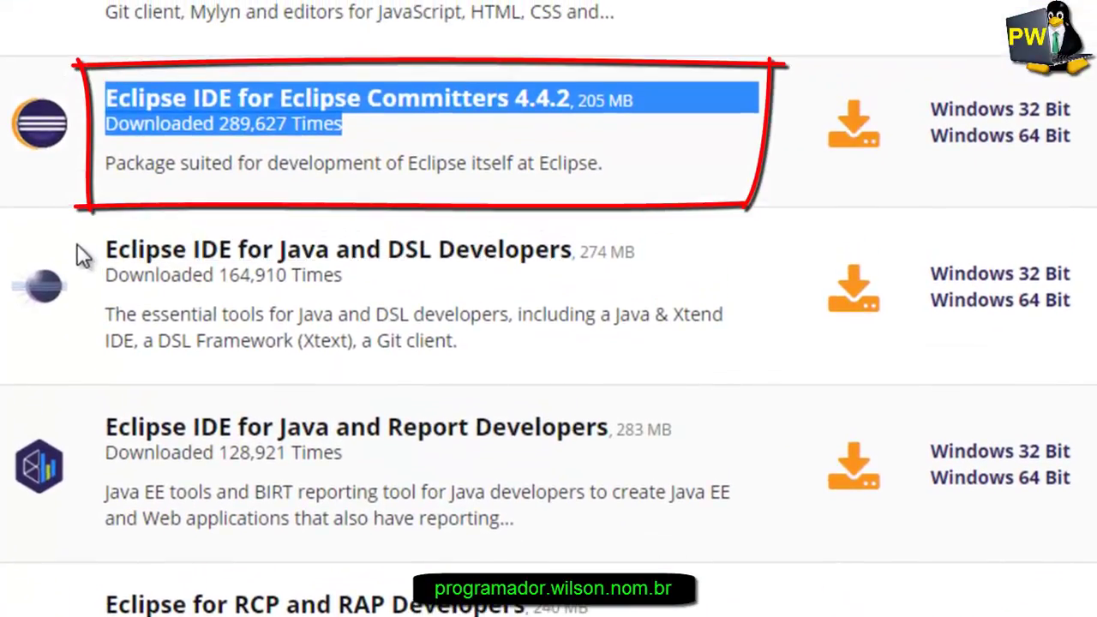
left_click_drag(83, 250, 580, 253)
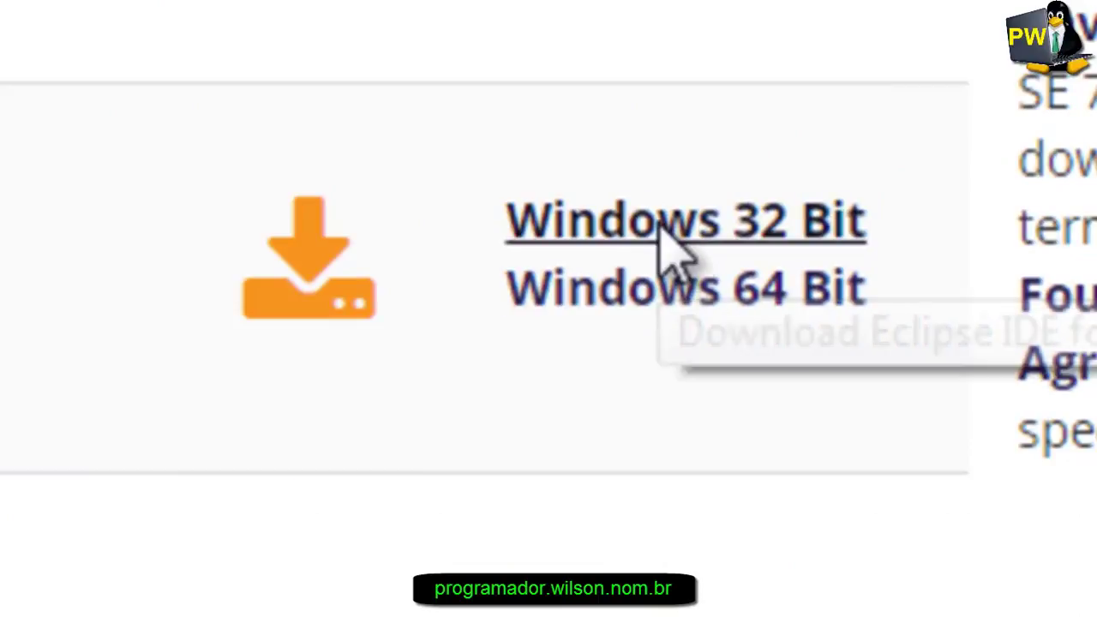
- Download the Windows 32 Bit package eclipse-standard-luna-SR2-win32.zip from the Brazil C3SL Federal University of Parana mirror
left_click(664, 227)
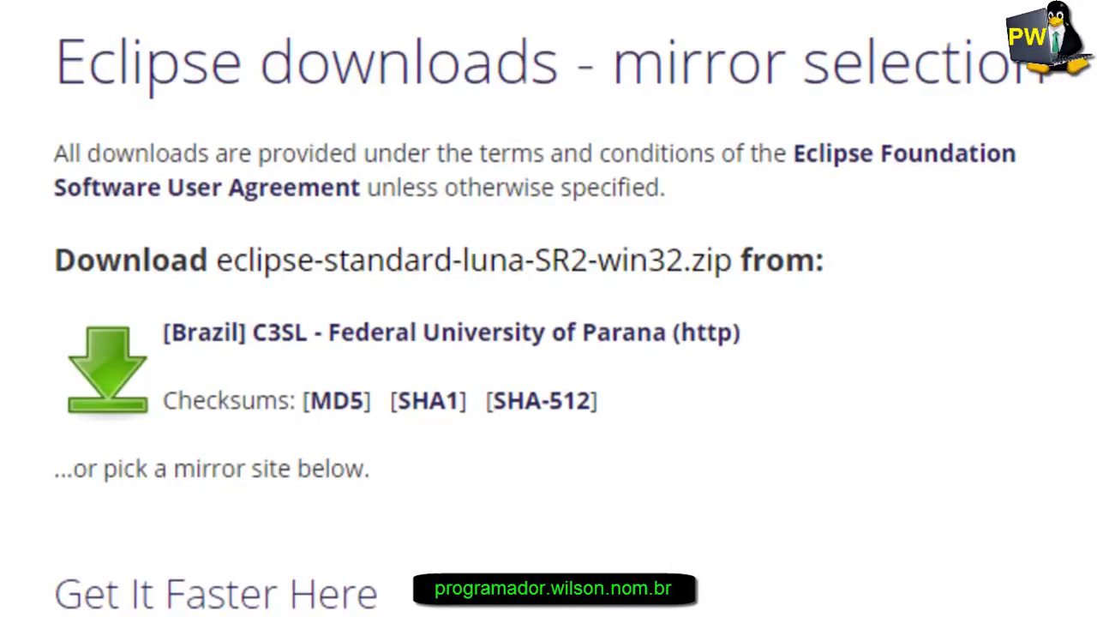
scroll(548, 319, "down", 3)
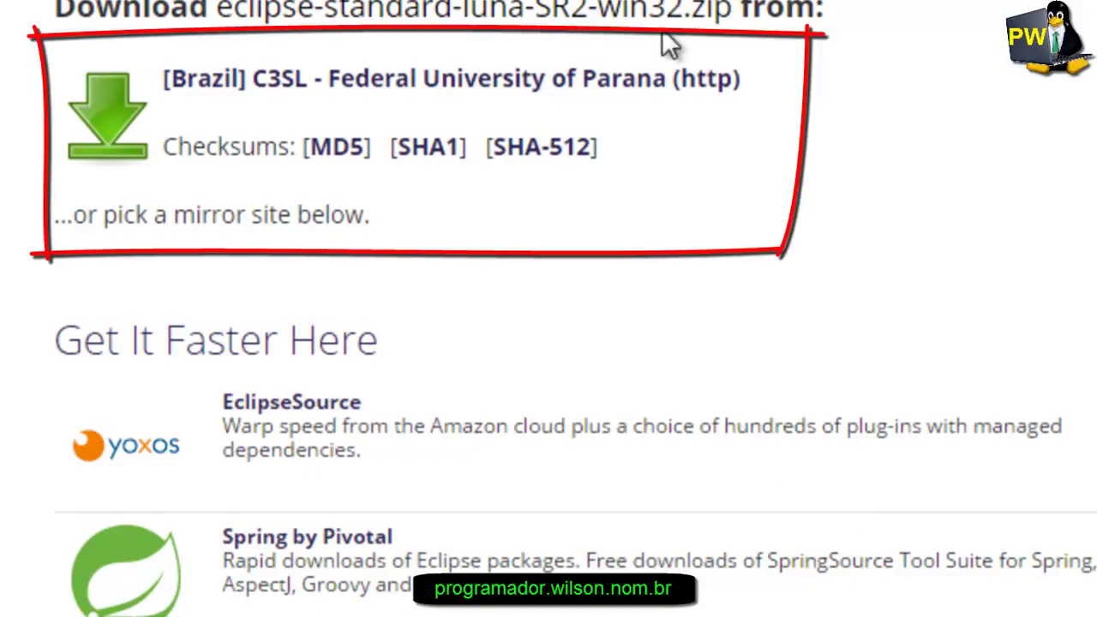
left_click(593, 75)
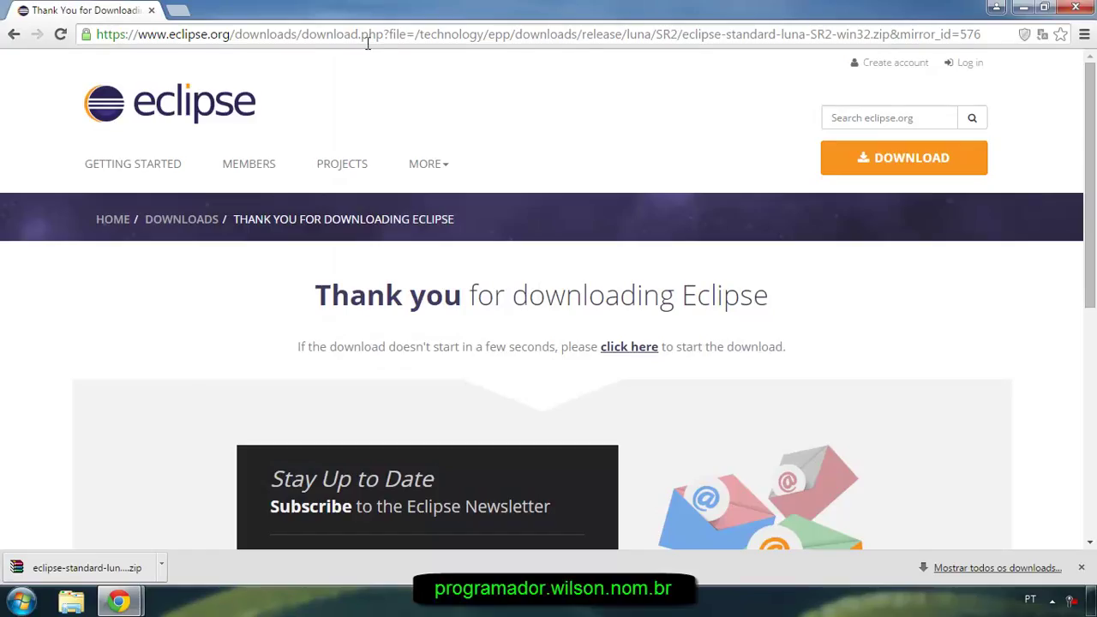
- Shrink and move the browser window aside, and place the downloaded Eclipse zip file on the desktop
double_click(372, 12)
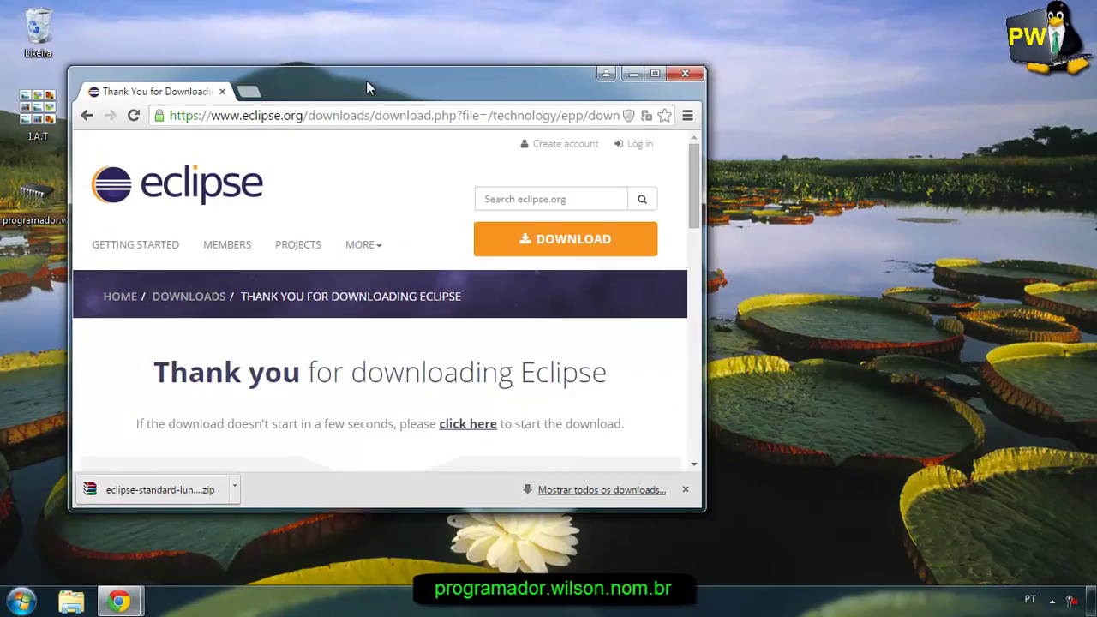
left_click_drag(365, 94, 565, 43)
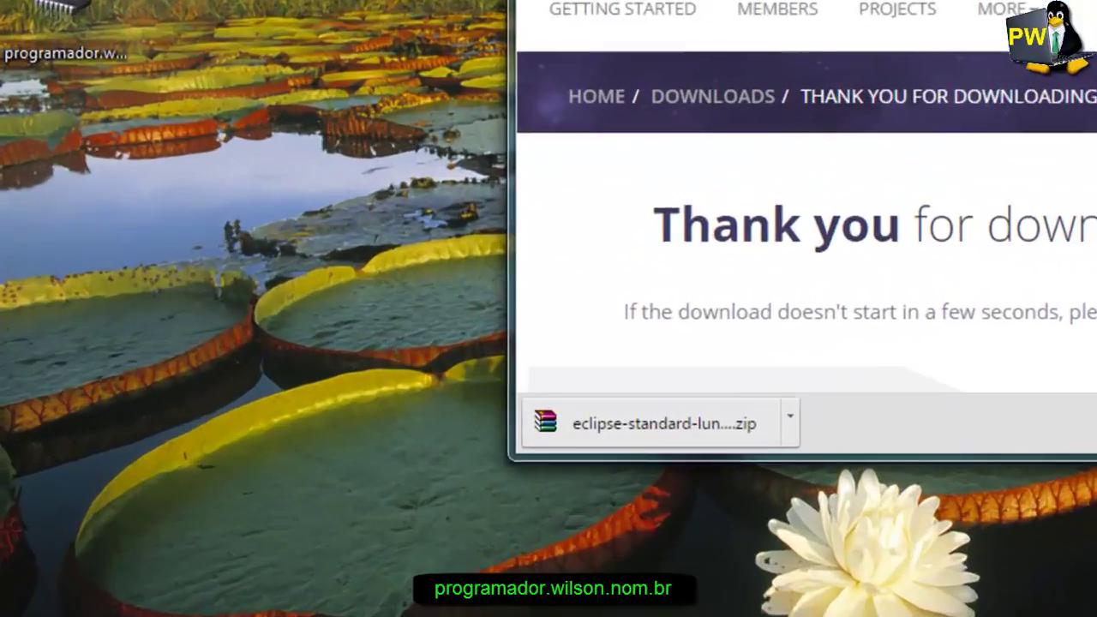
left_click_drag(827, 423, 386, 488)
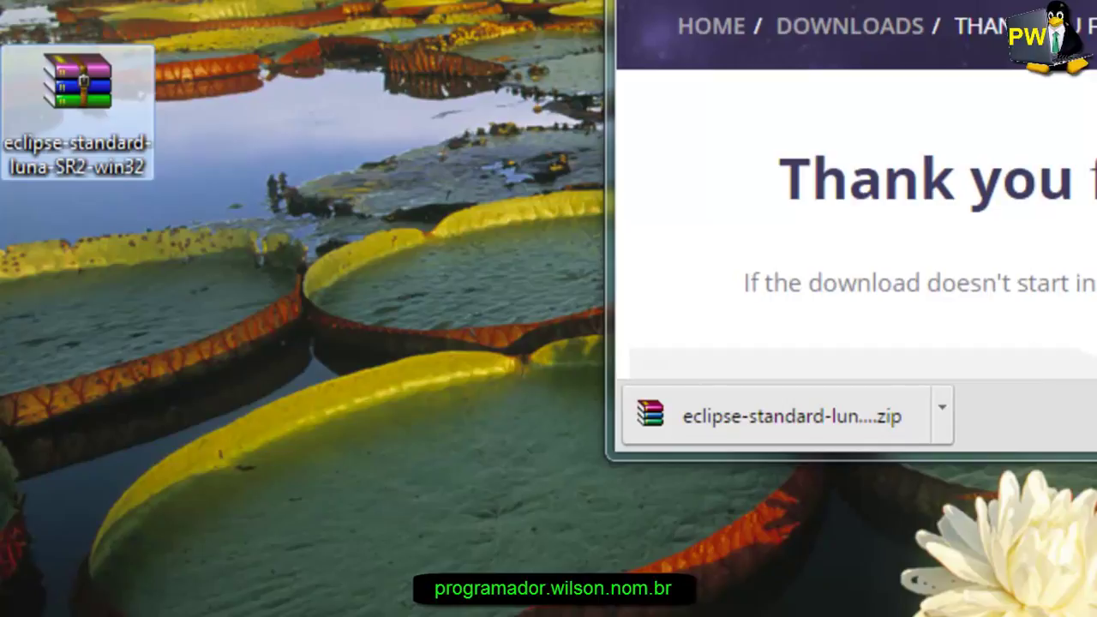
- Extract the zip on the desktop into its own folder named eclipse-standard-luna-SR2-win32
key("super+d")
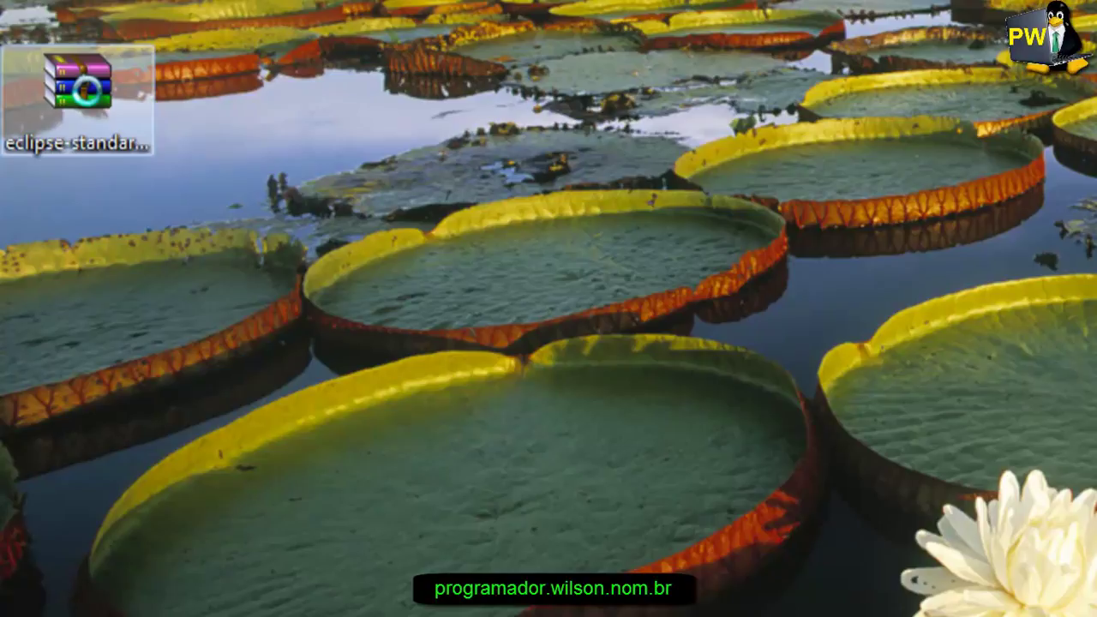
right_click(89, 102)
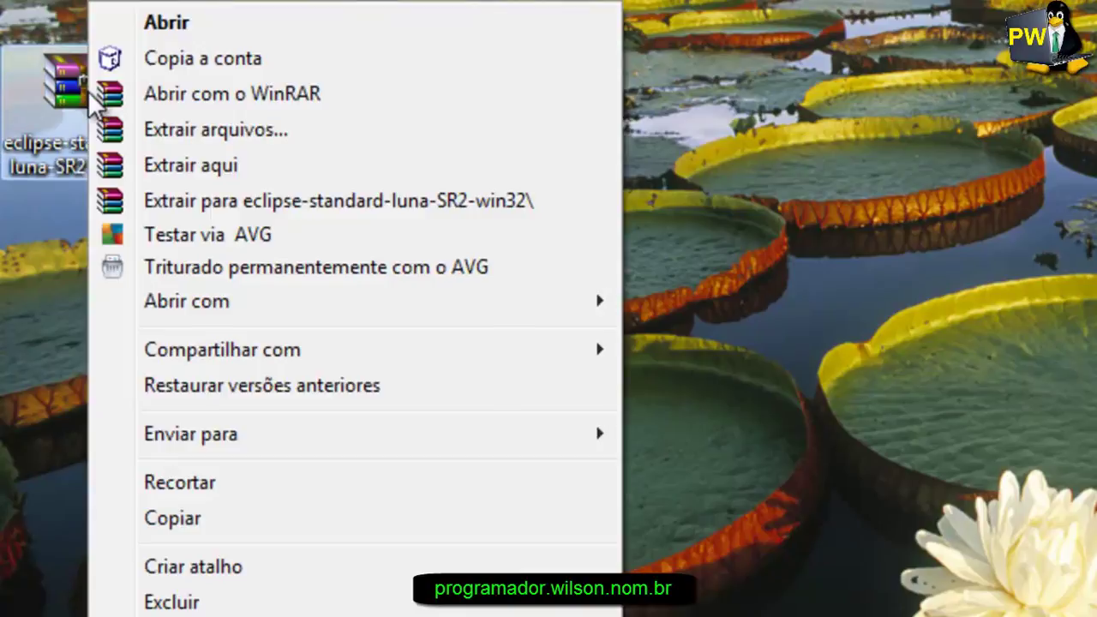
left_click(222, 204)
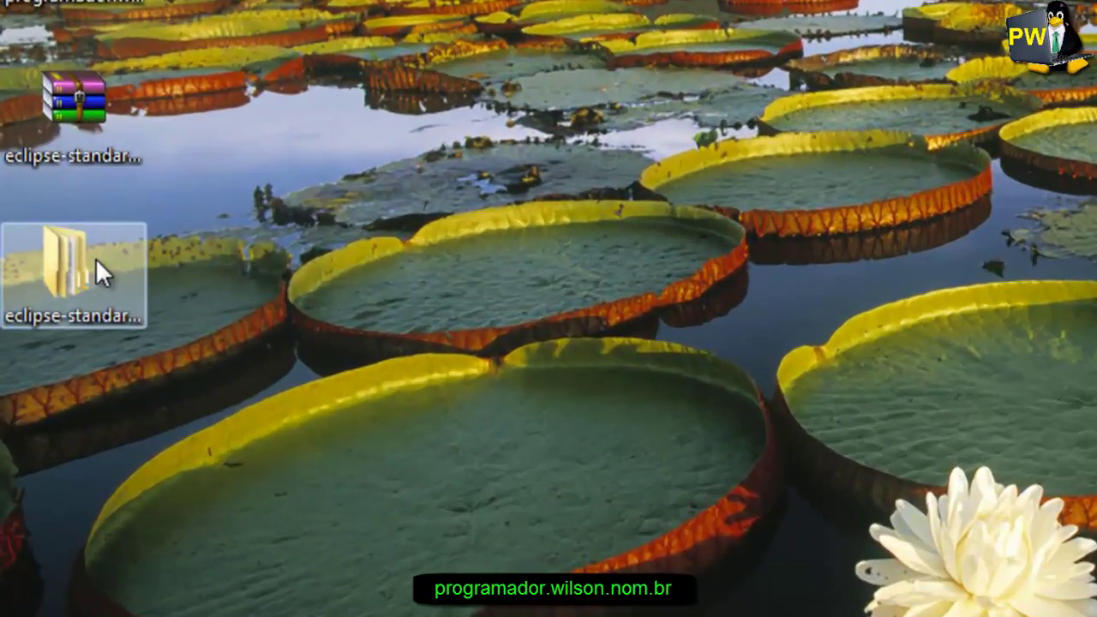
- Examine the contents of the extracted eclipse folder and locate the eclipse application file
double_click(55, 348)
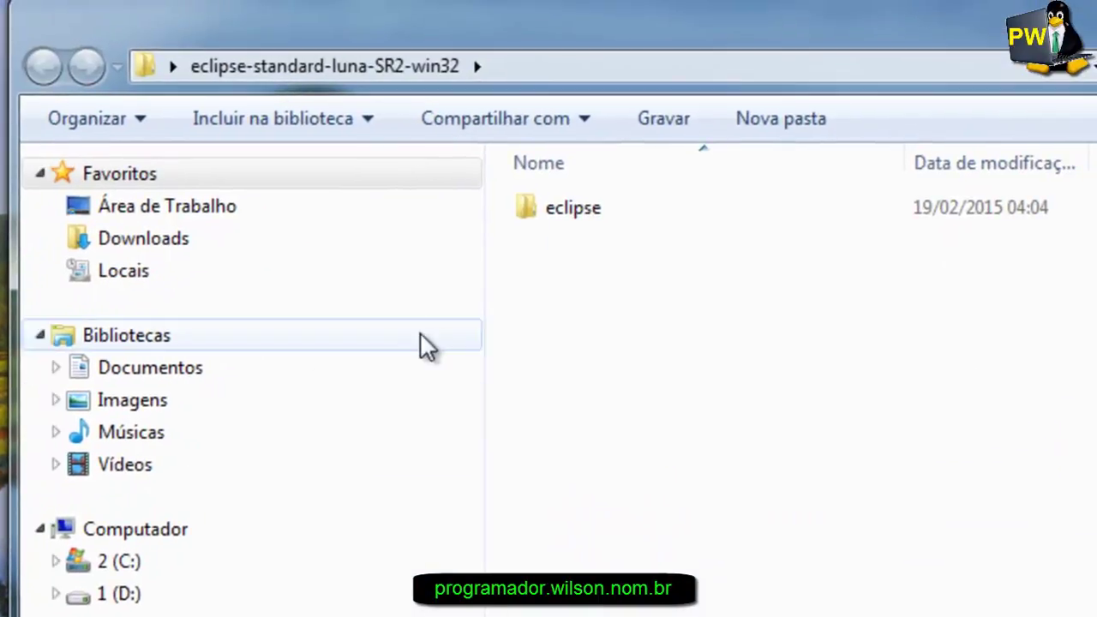
left_click(572, 225)
double_click(573, 224)
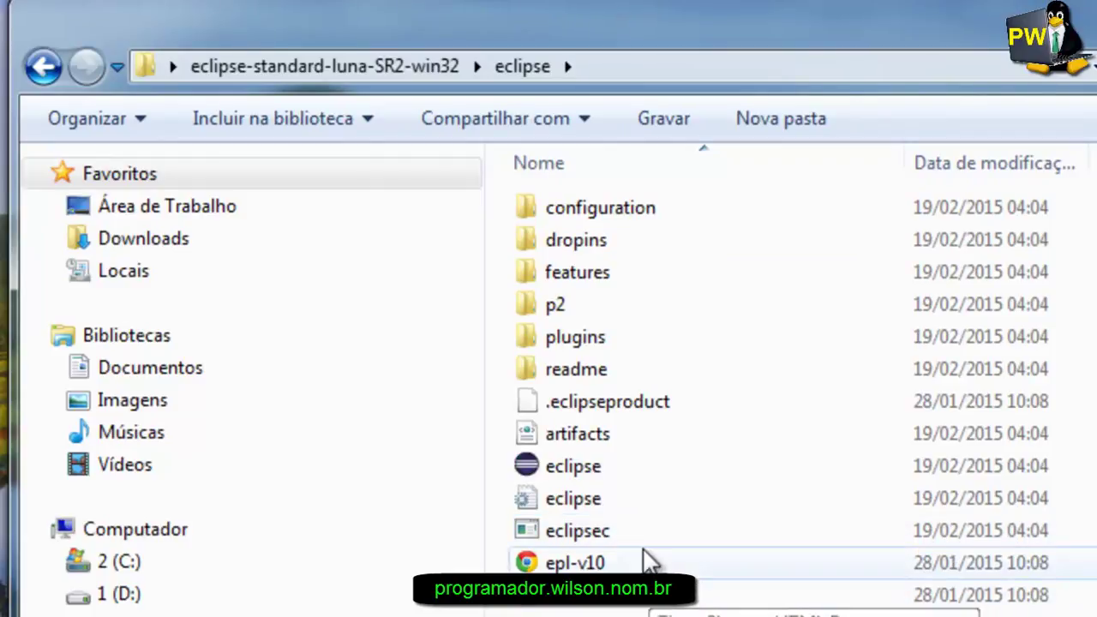
double_click(665, 472)
right_click(665, 473)
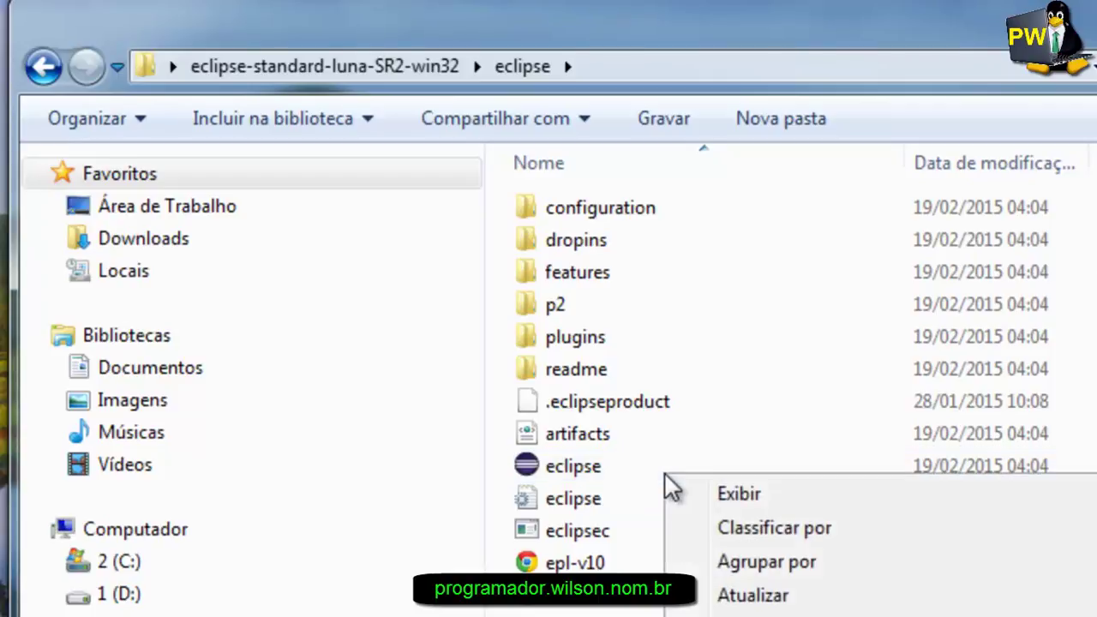
left_click(612, 463)
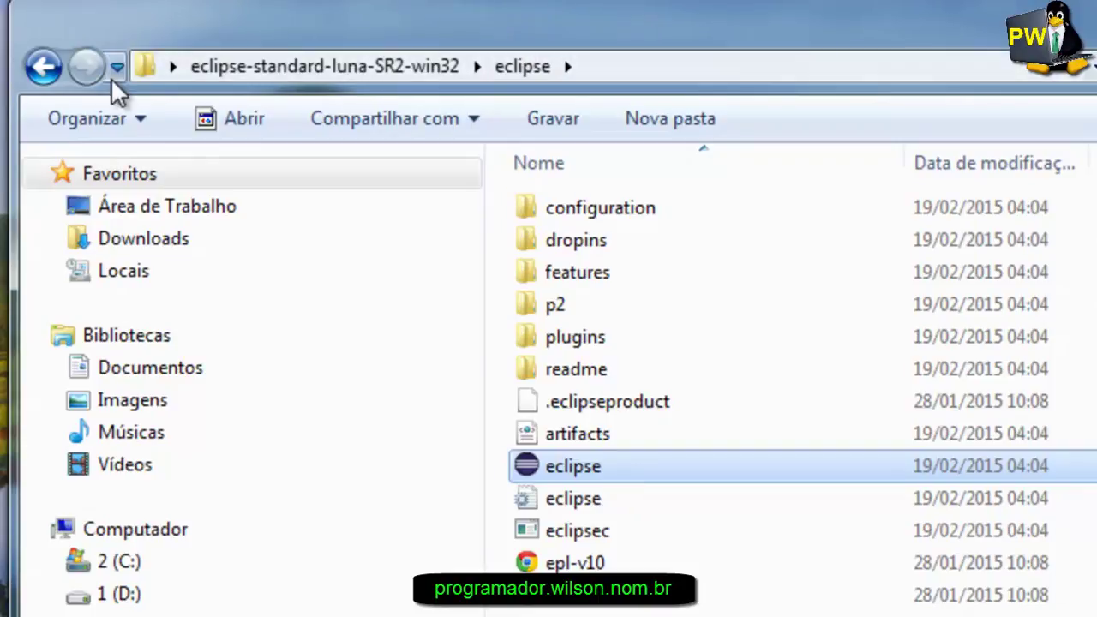
- Copy the extracted eclipse folder into the Programação\Android folder on drive D:
left_click(44, 68)
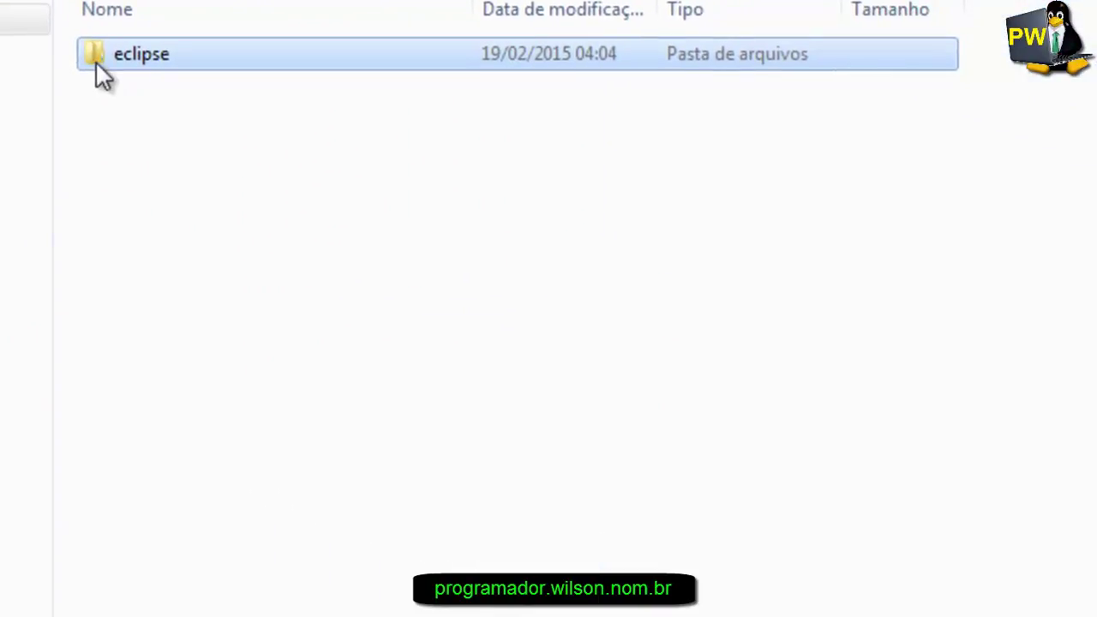
right_click(95, 62)
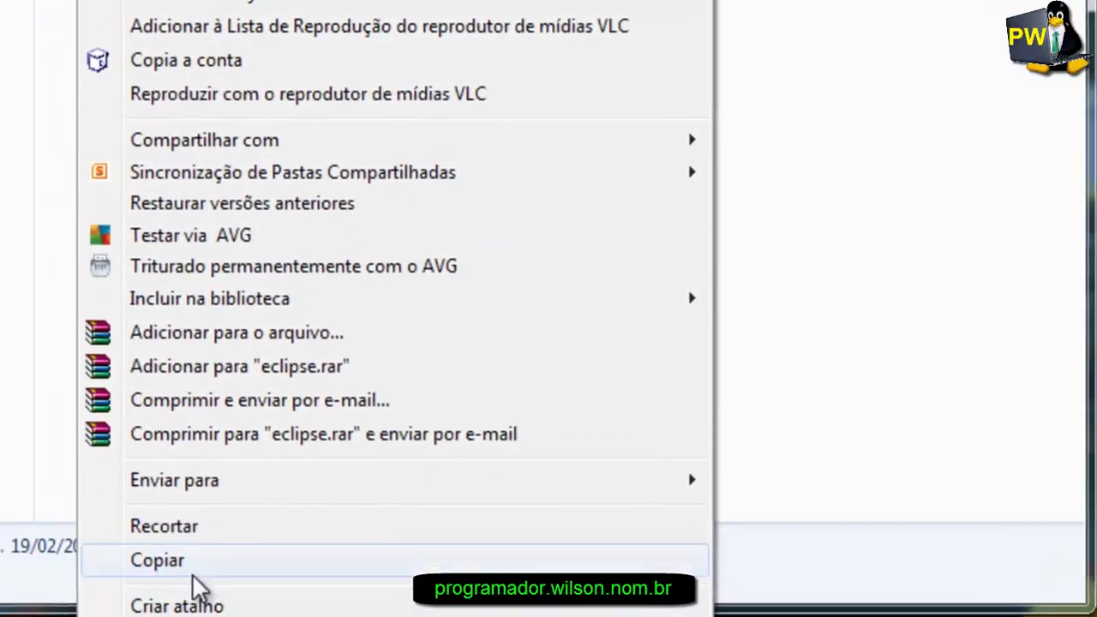
left_click(199, 581)
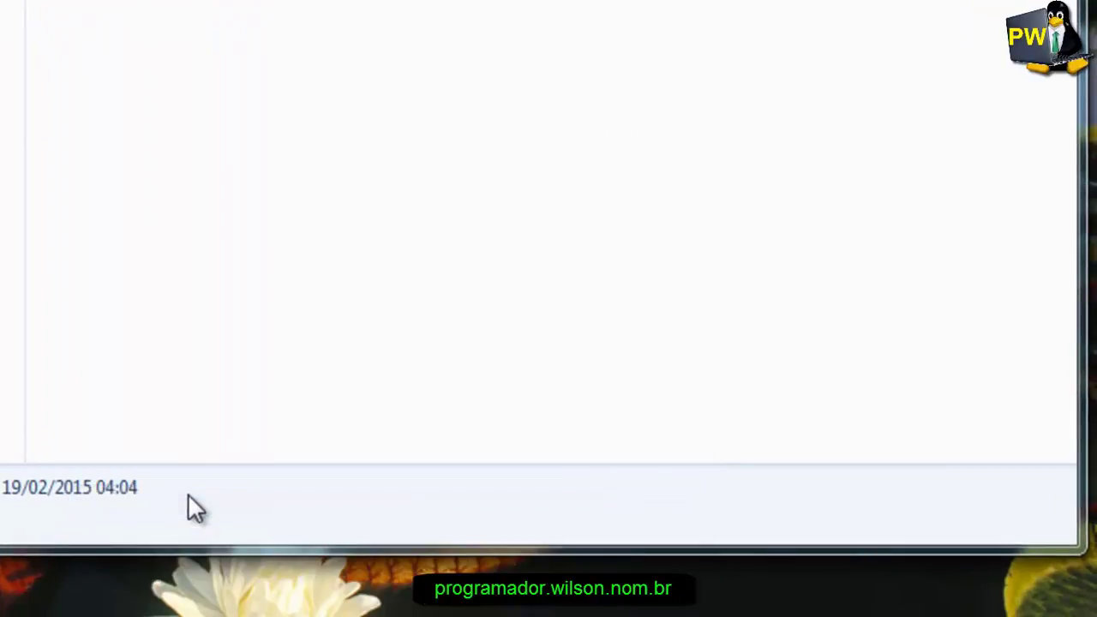
left_click(139, 454)
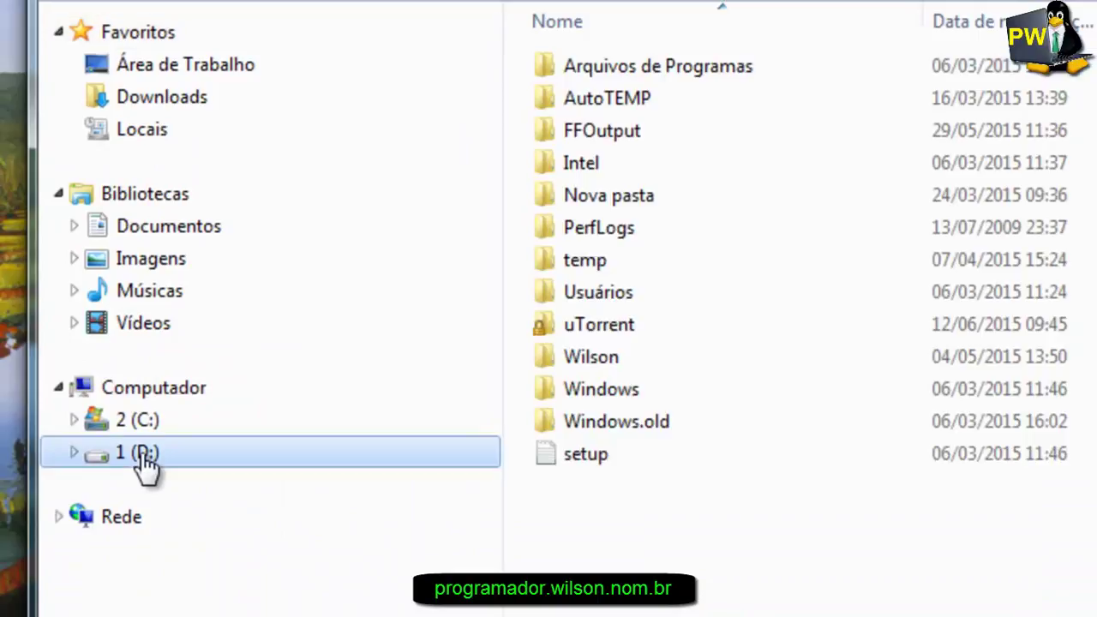
double_click(624, 354)
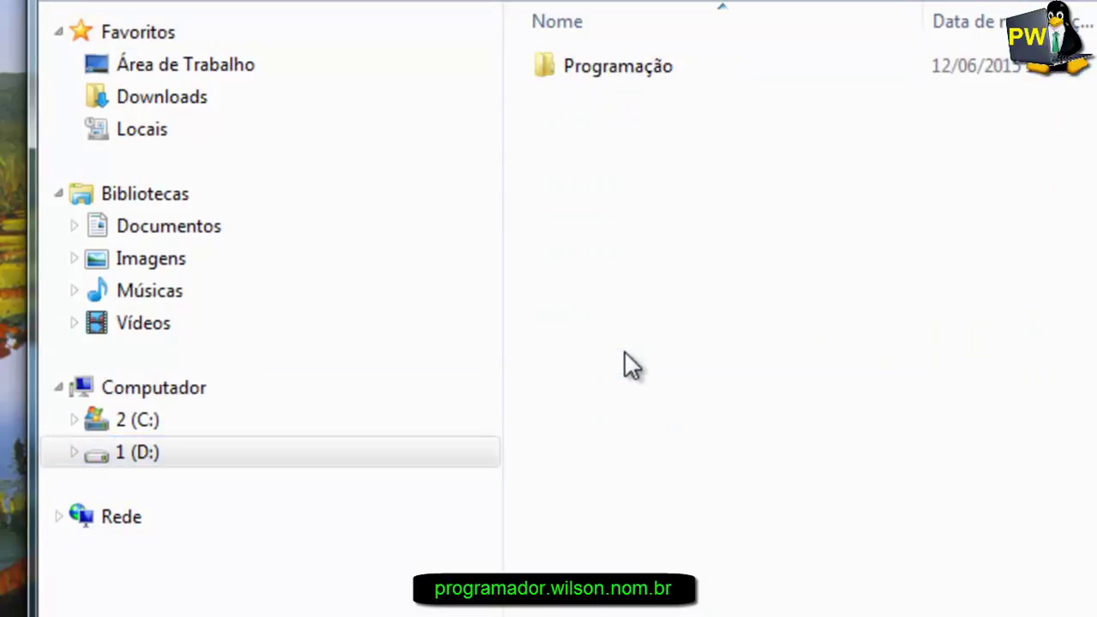
double_click(678, 64)
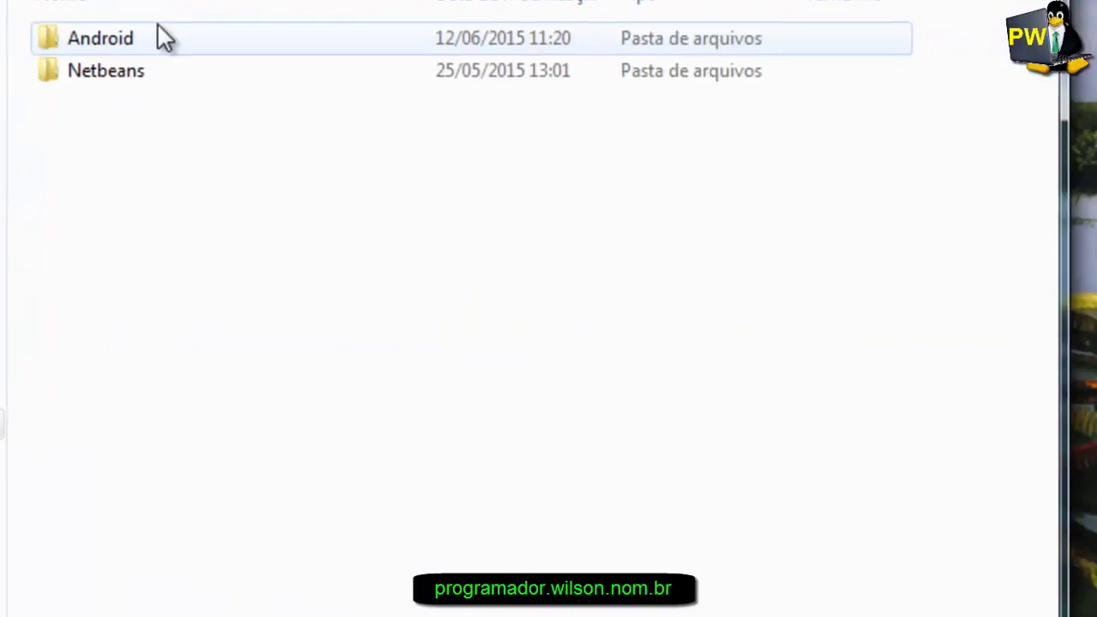
double_click(142, 45)
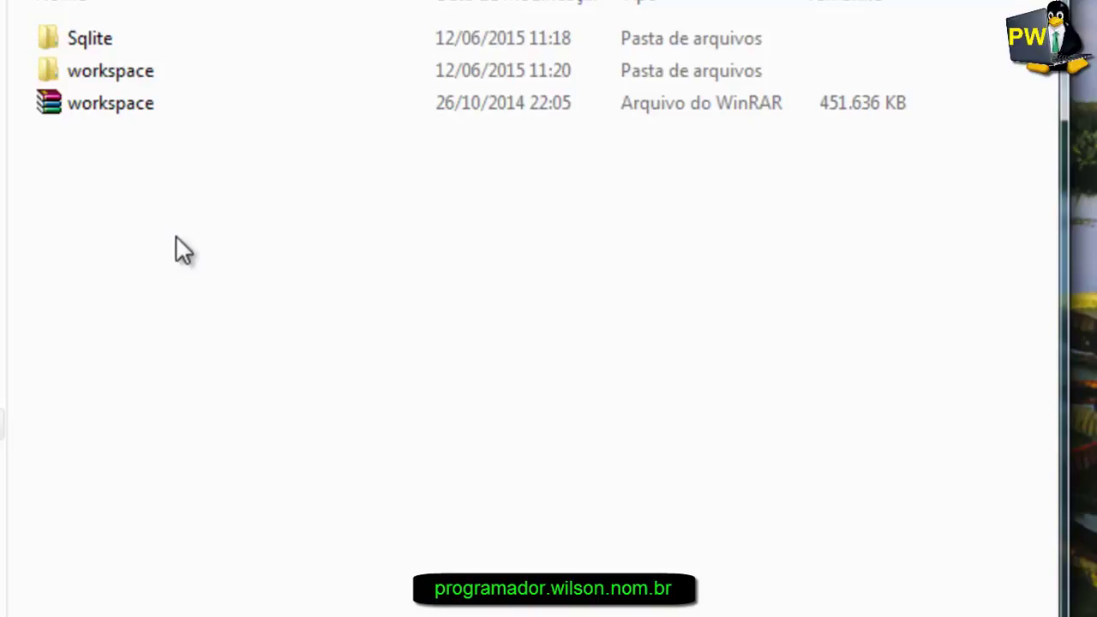
key("ctrl+v")
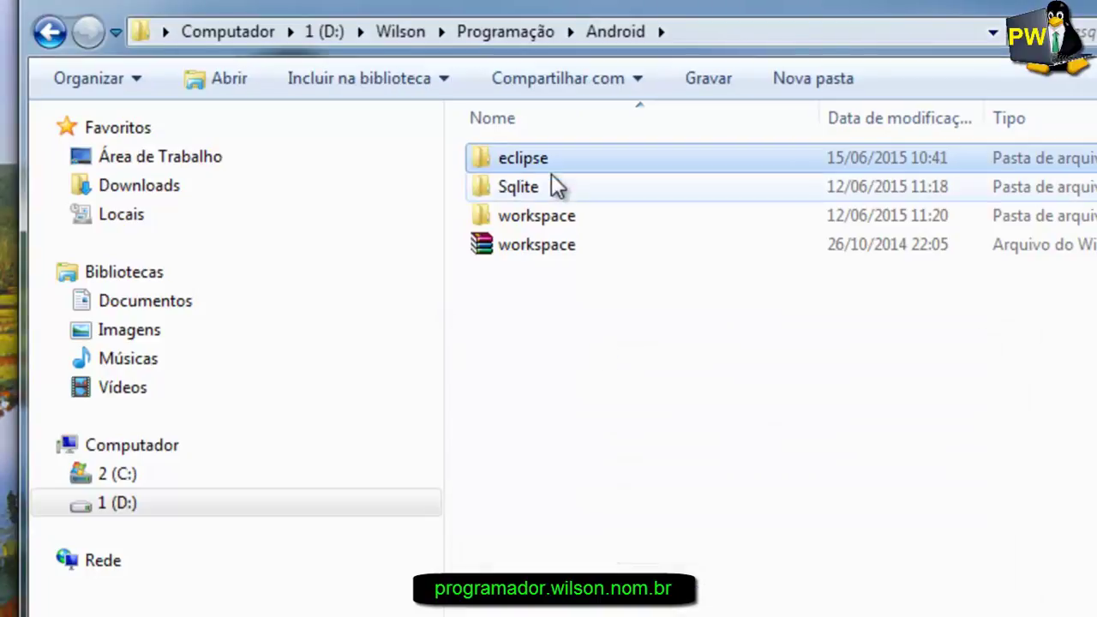
- Create a desktop shortcut to the eclipse application inside the copied eclipse folder
double_click(544, 162)
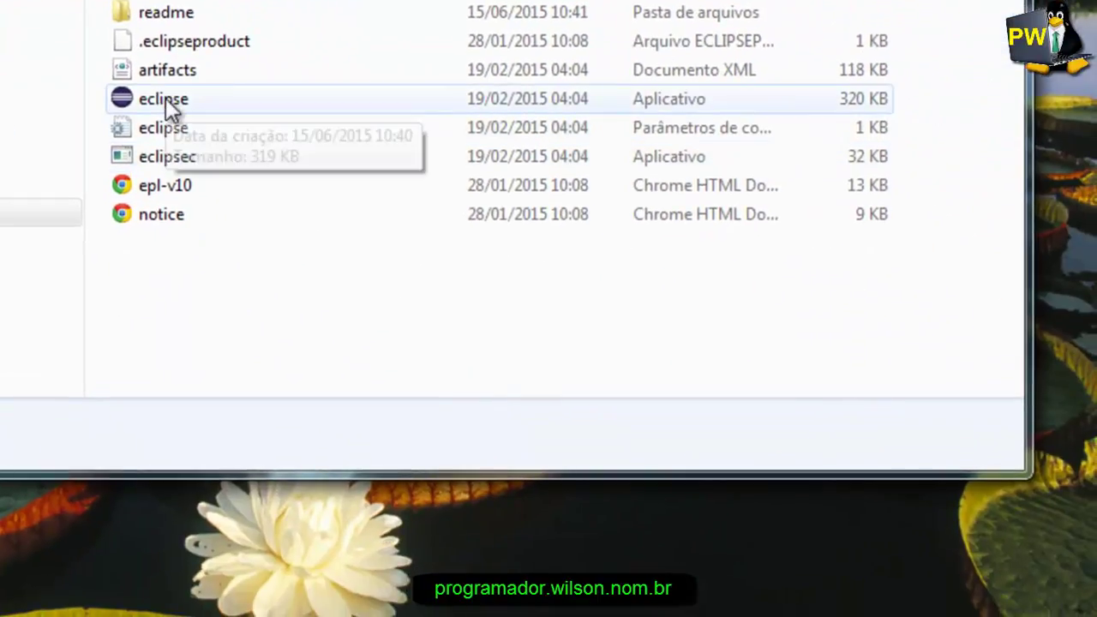
left_click(186, 114)
right_click(166, 98)
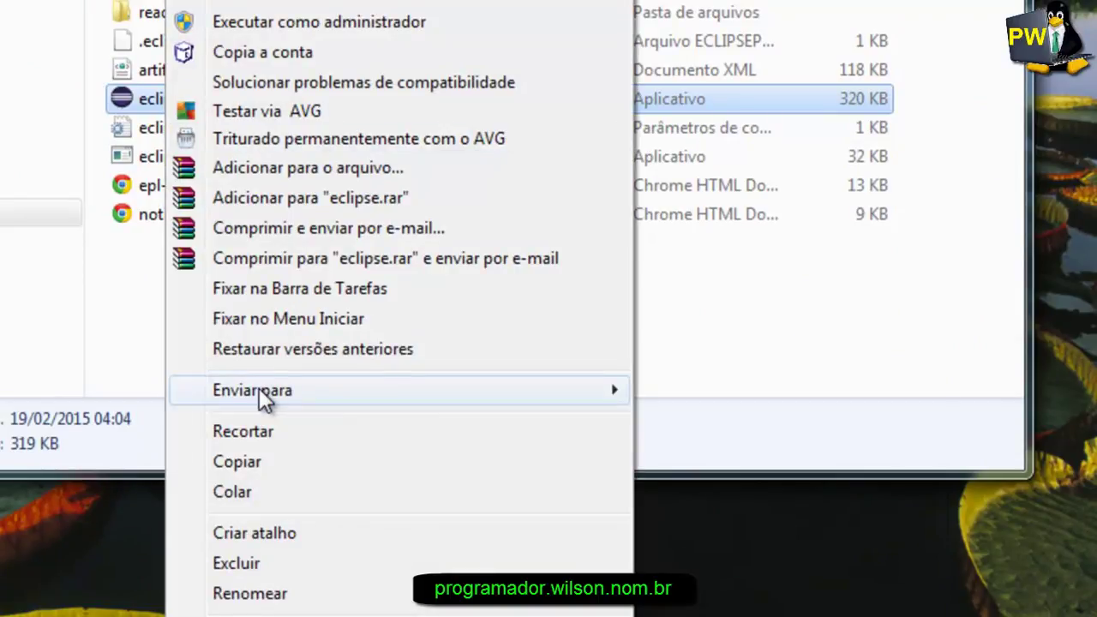
mouse_move(265, 396)
left_click(743, 394)
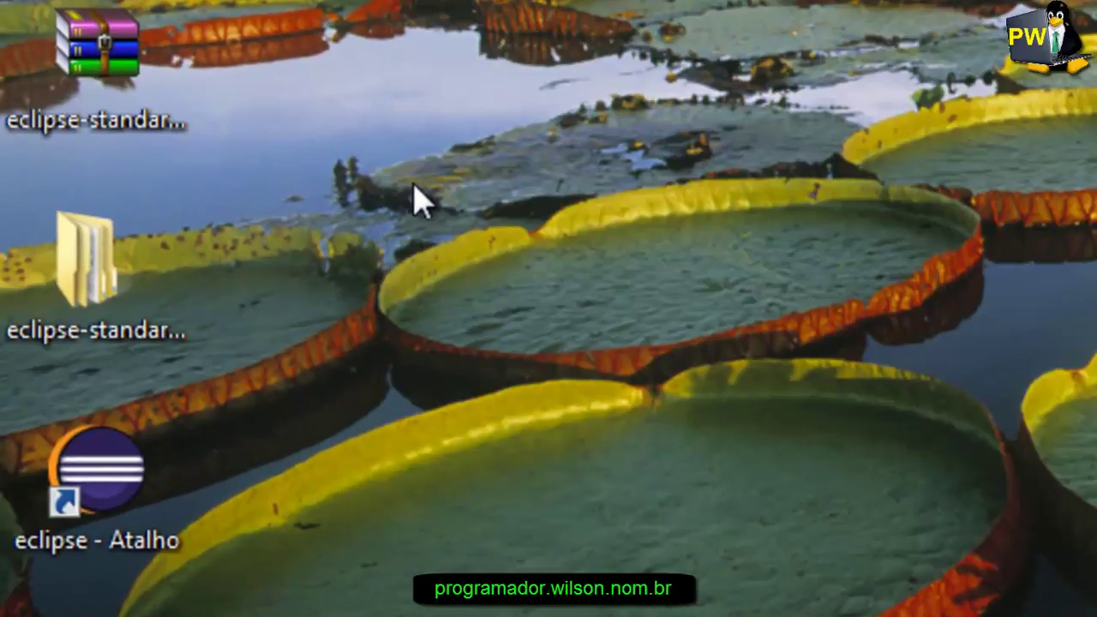
- Delete the Eclipse zip file and the extracted eclipse-standard-luna-SR2-win32 folder from the desktop
left_click_drag(274, 380, 34, 64)
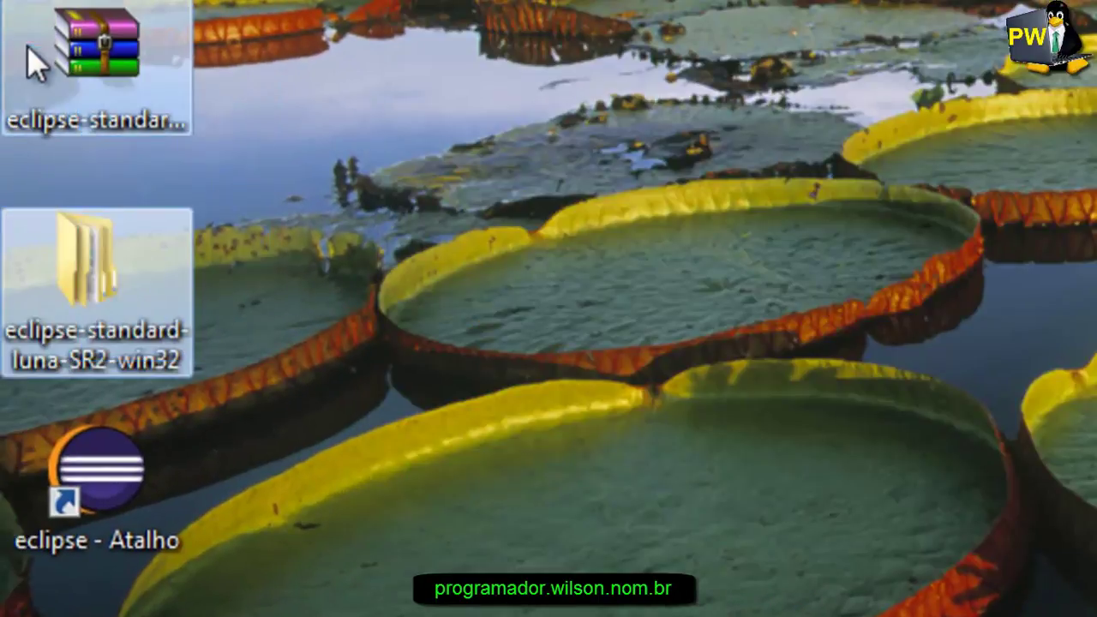
key("Delete")
key("Return")
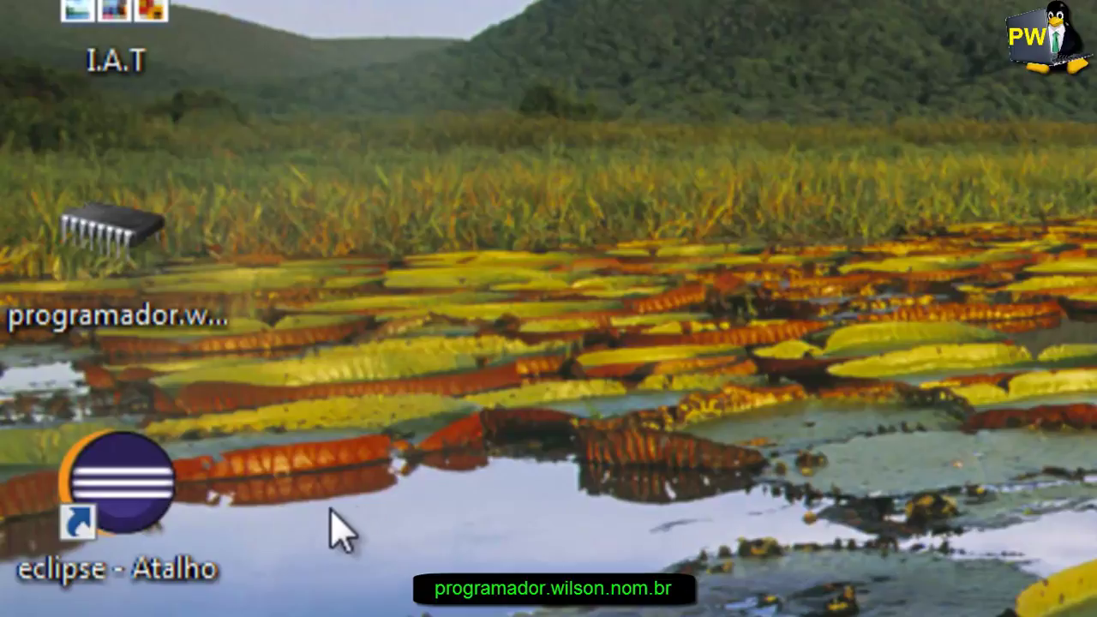
- Launch Eclipse from its desktop shortcut and start browsing for a different workspace directory
left_click(175, 538)
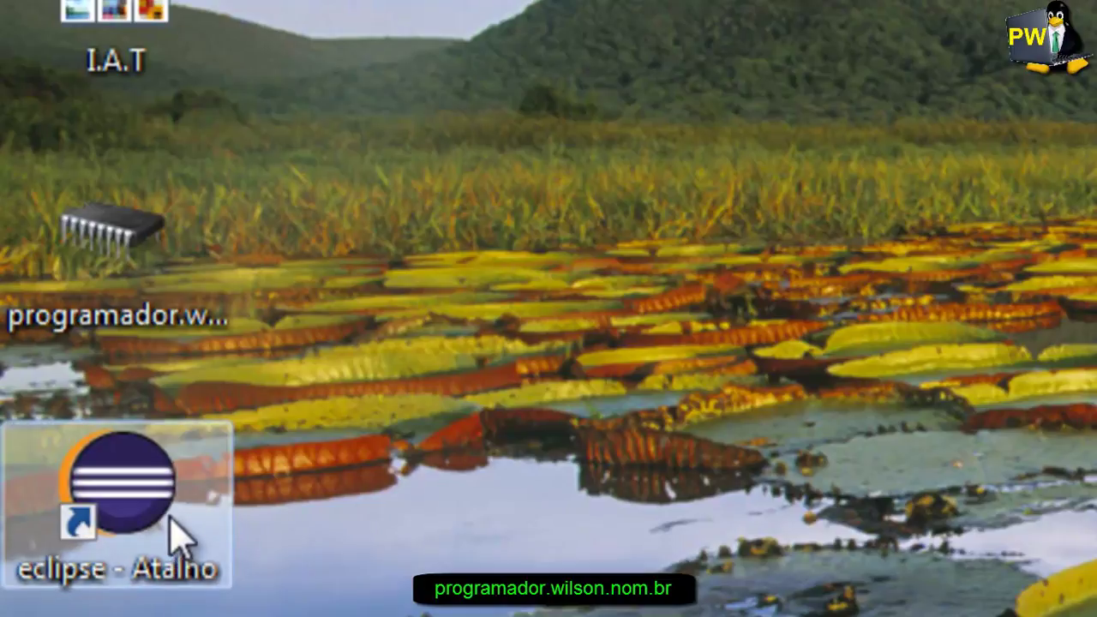
double_click(175, 538)
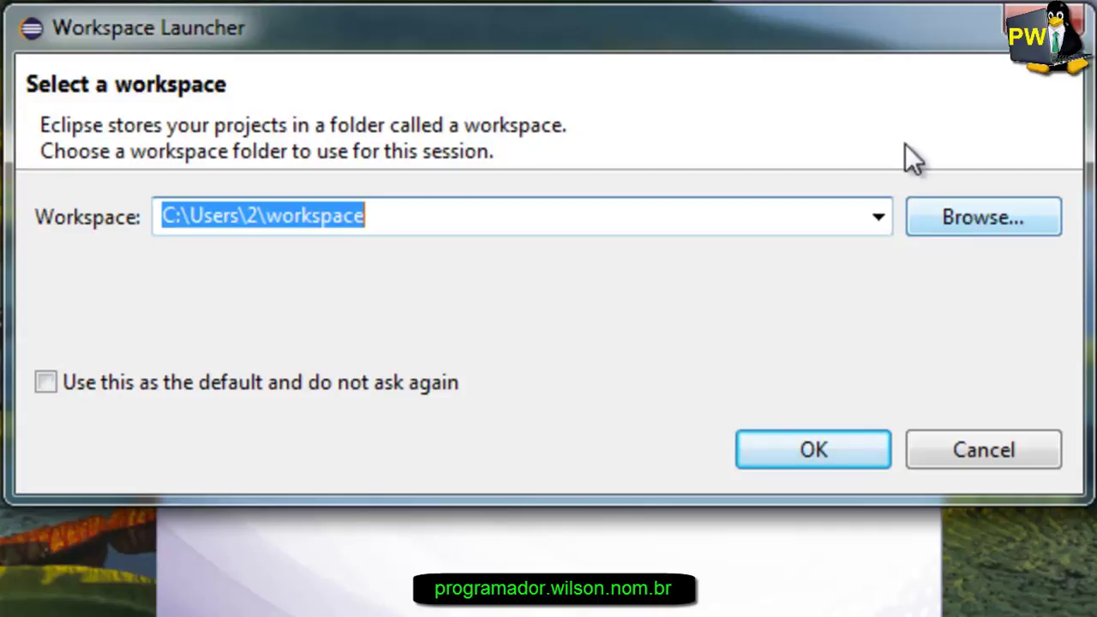
left_click(962, 225)
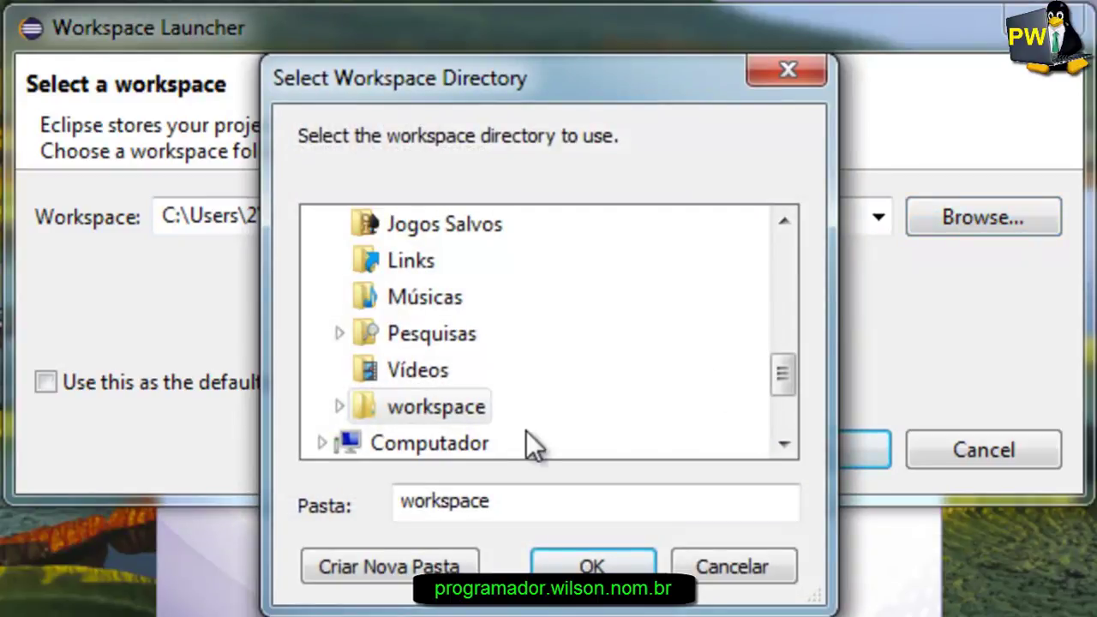
- In the workspace directory tree, expand Computador, drive D:, and the personal folder that contains Programação
left_click(428, 443)
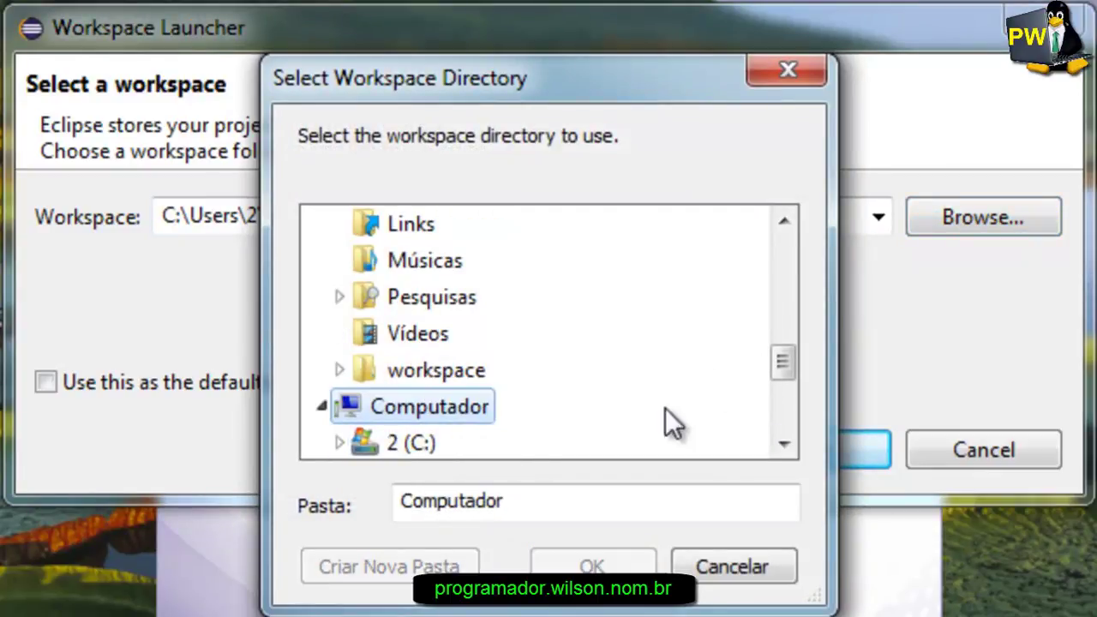
left_click(782, 443)
left_click(782, 444)
left_click(339, 417)
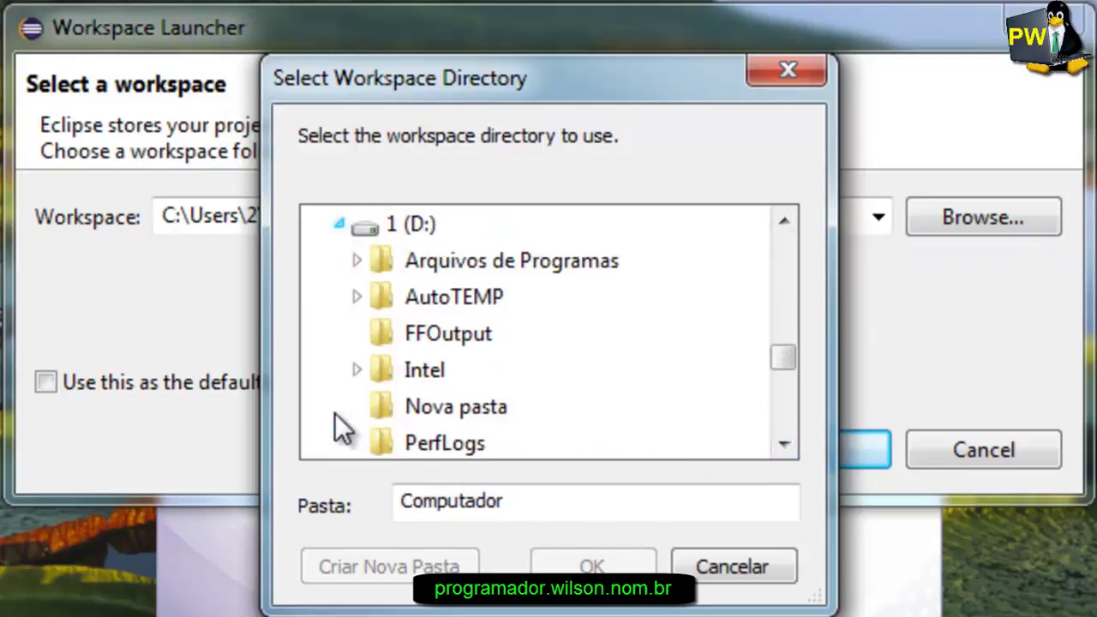
left_click(782, 443)
left_click(782, 443)
left_click(783, 443)
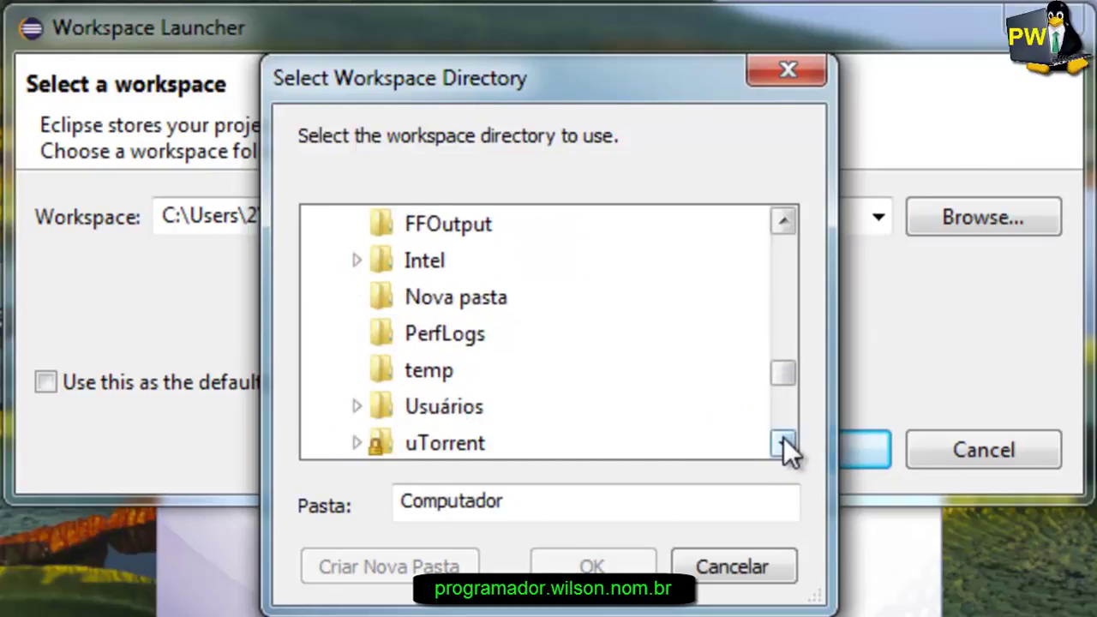
left_click(782, 443)
left_click(782, 443)
left_click(429, 408)
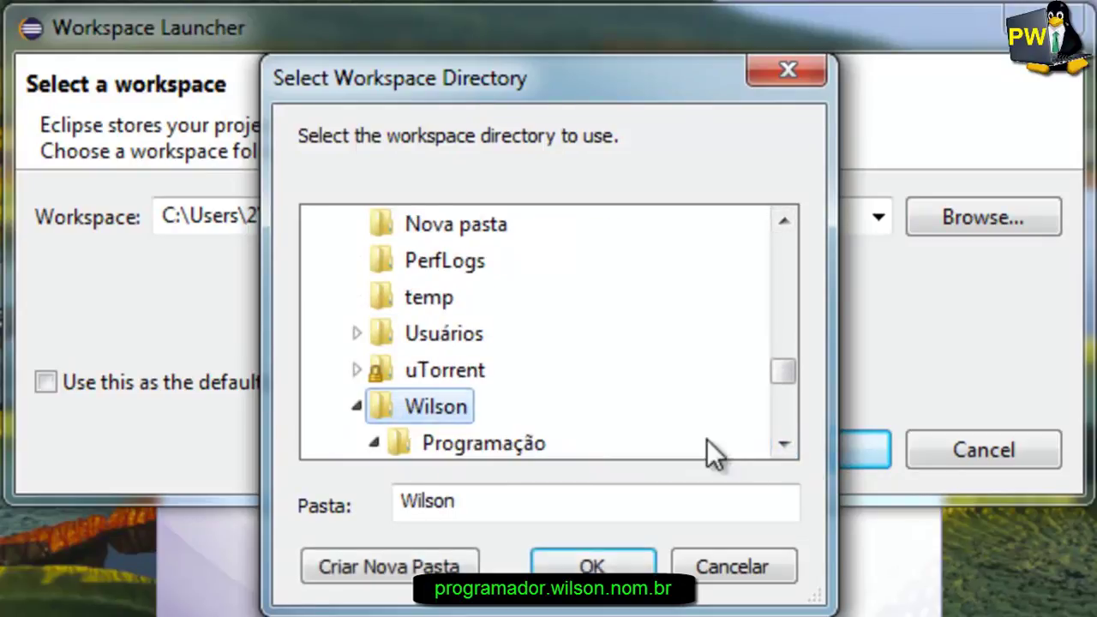
- Expand the Android folder inside Programação to reach its workspace subfolder
left_click(782, 443)
left_click(782, 444)
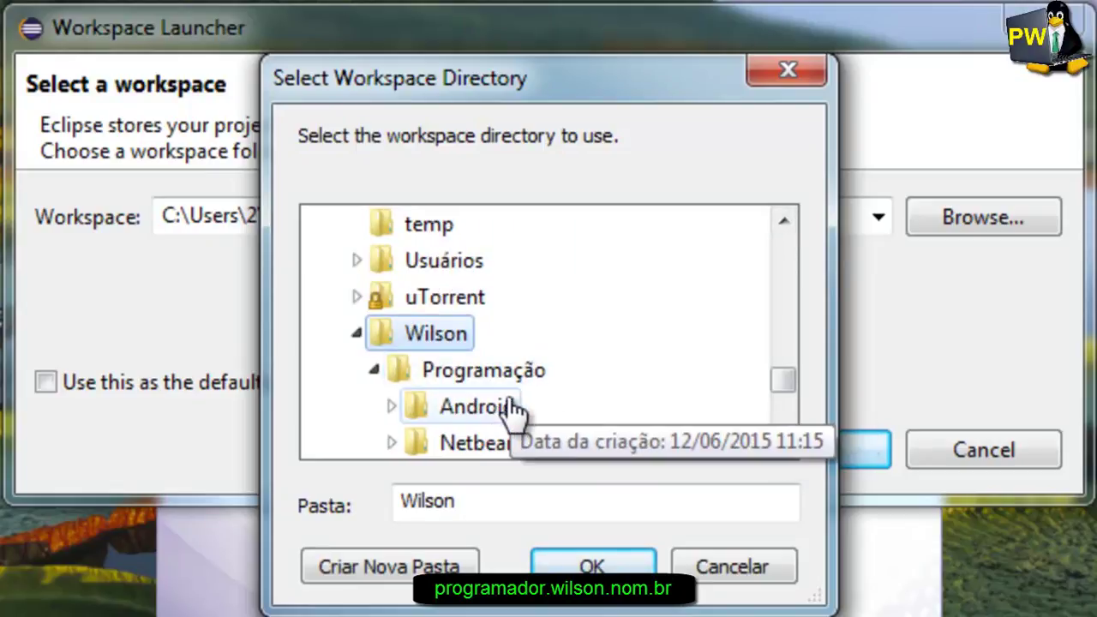
double_click(477, 406)
left_click(783, 443)
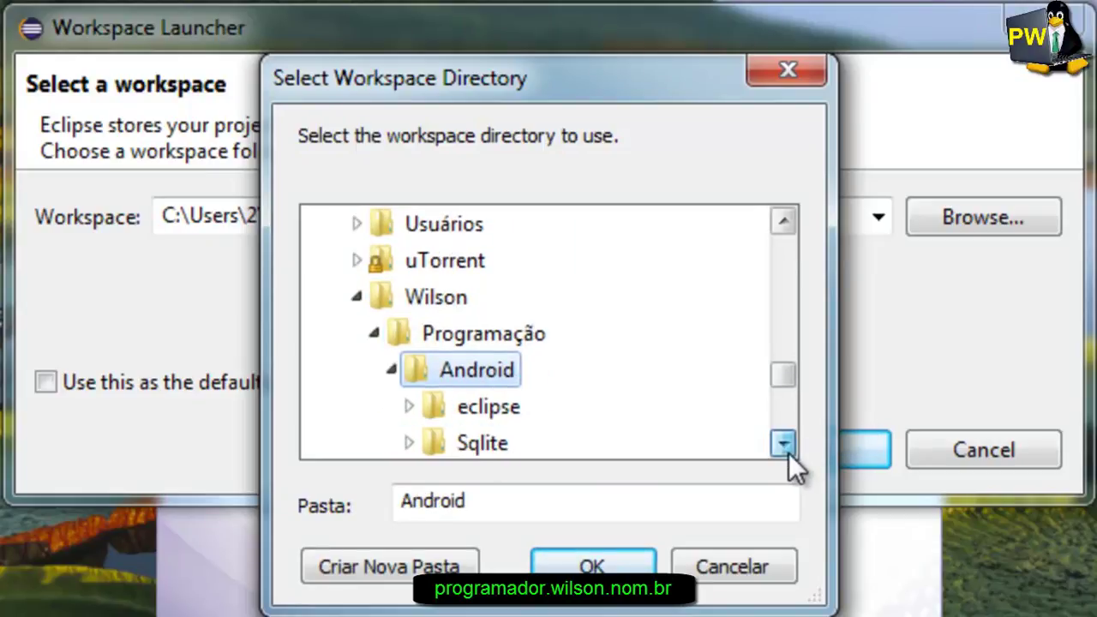
left_click(782, 443)
left_click(782, 443)
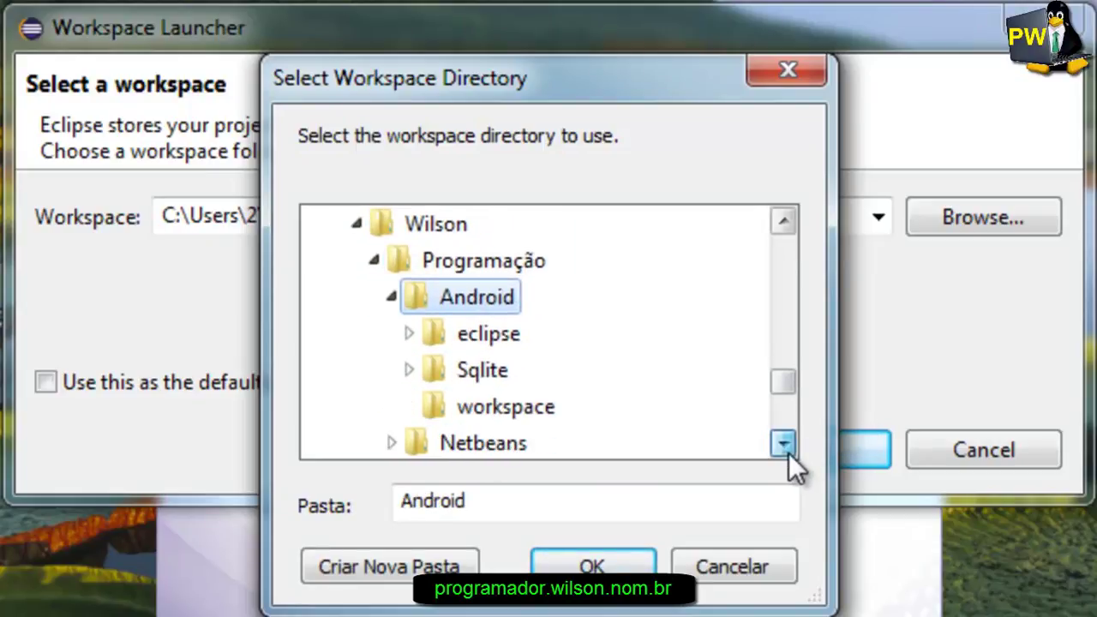
- Choose Programação\Android\workspace as the default workspace without being asked again, and continue into Eclipse
left_click(523, 411)
left_click(566, 566)
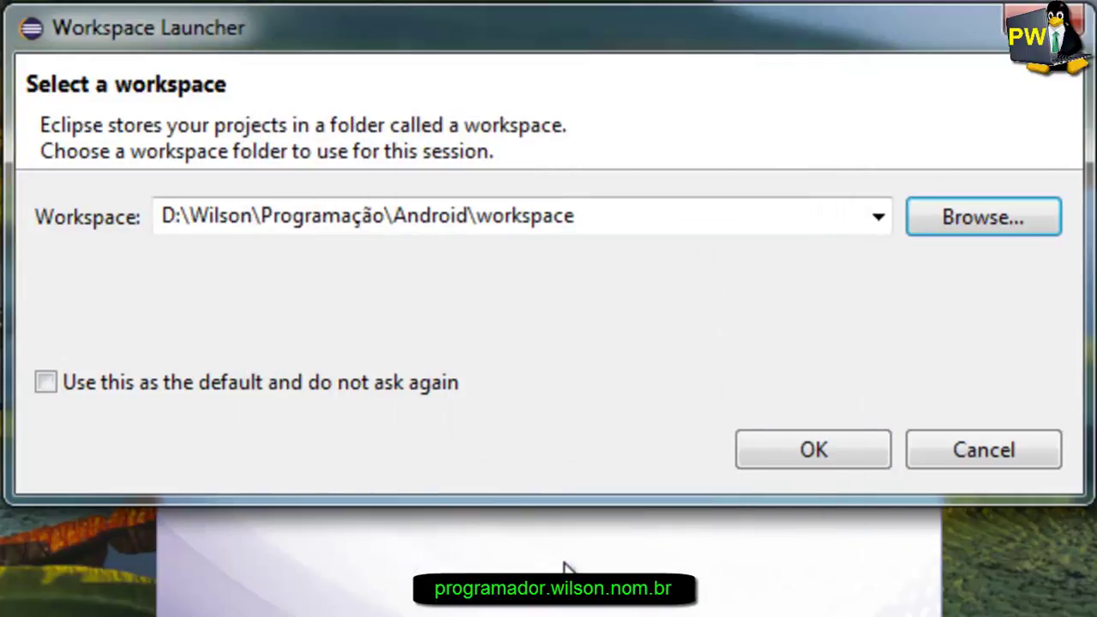
left_click(48, 385)
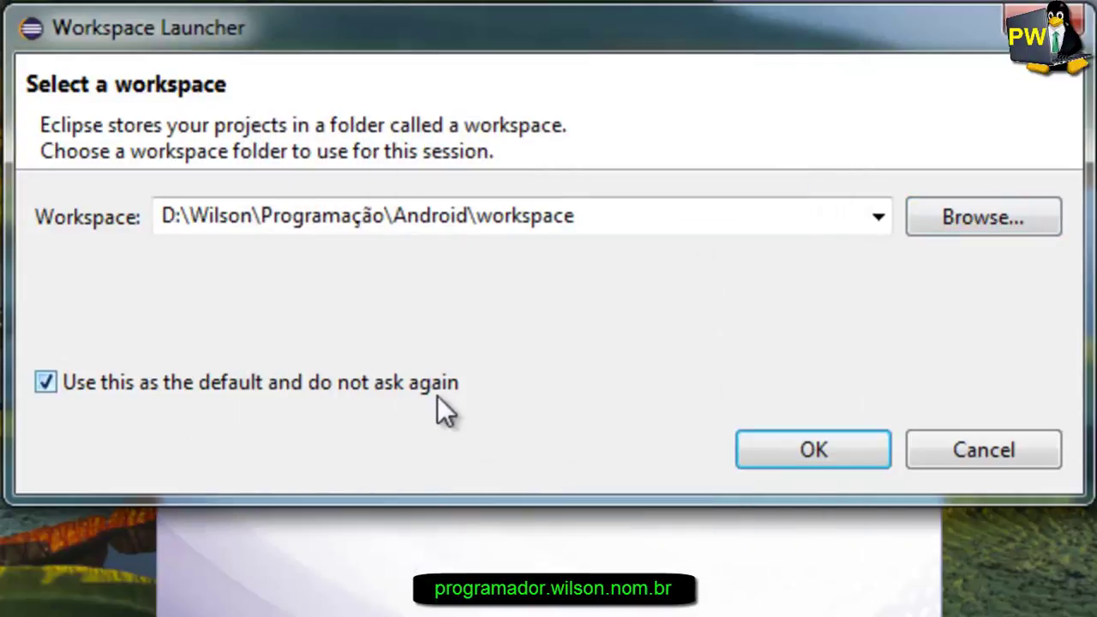
left_click(815, 450)
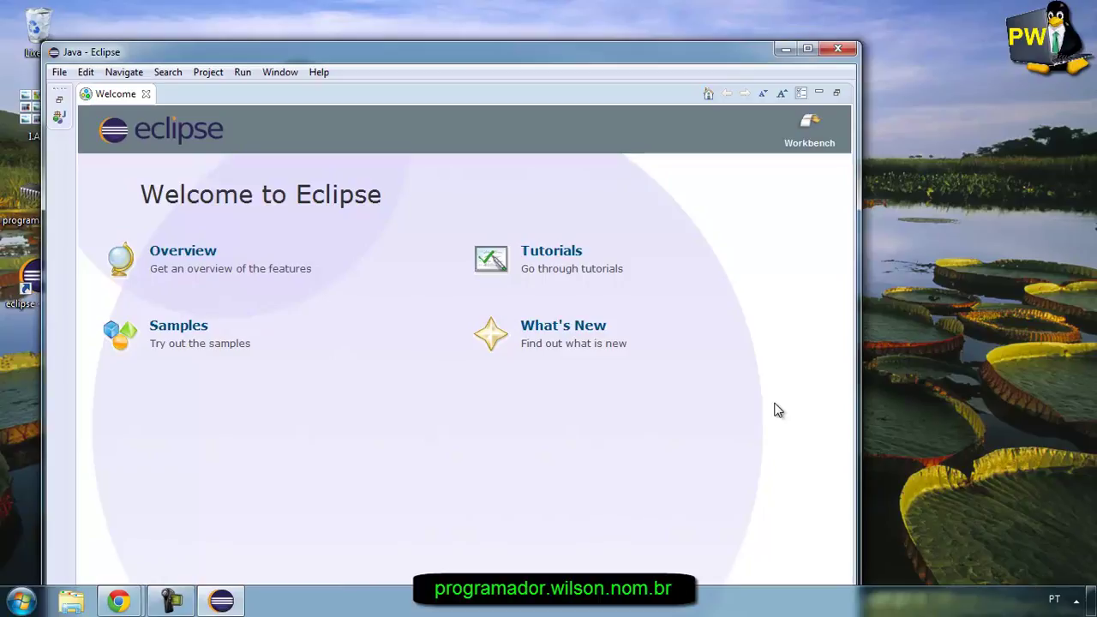
- Maximize the Eclipse window and close the Welcome page to show the Java workbench
left_click(807, 49)
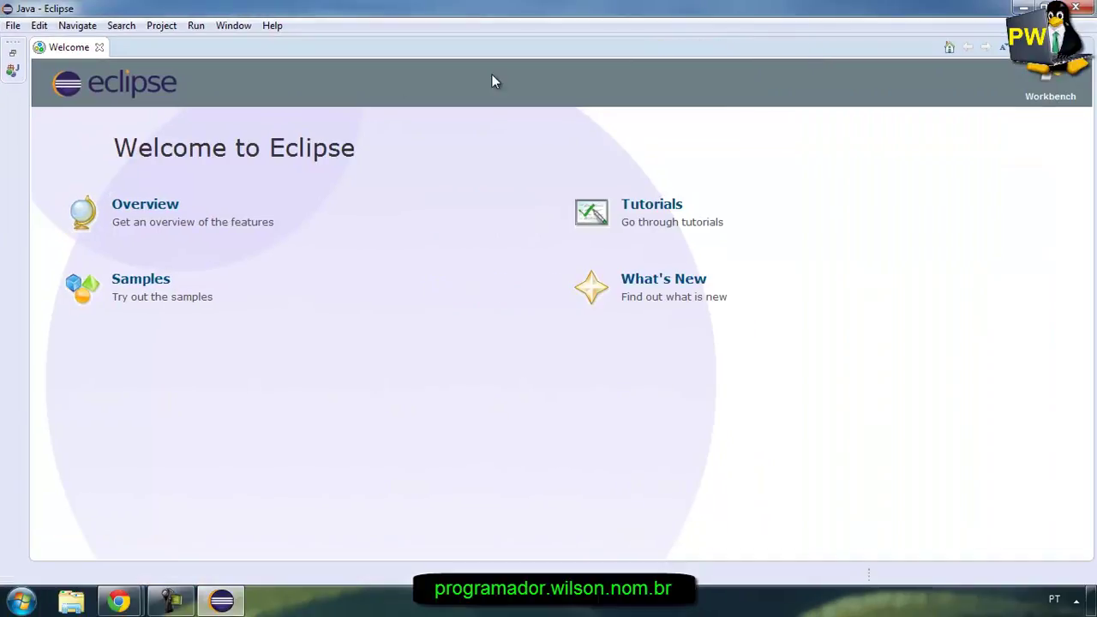
left_click(99, 48)
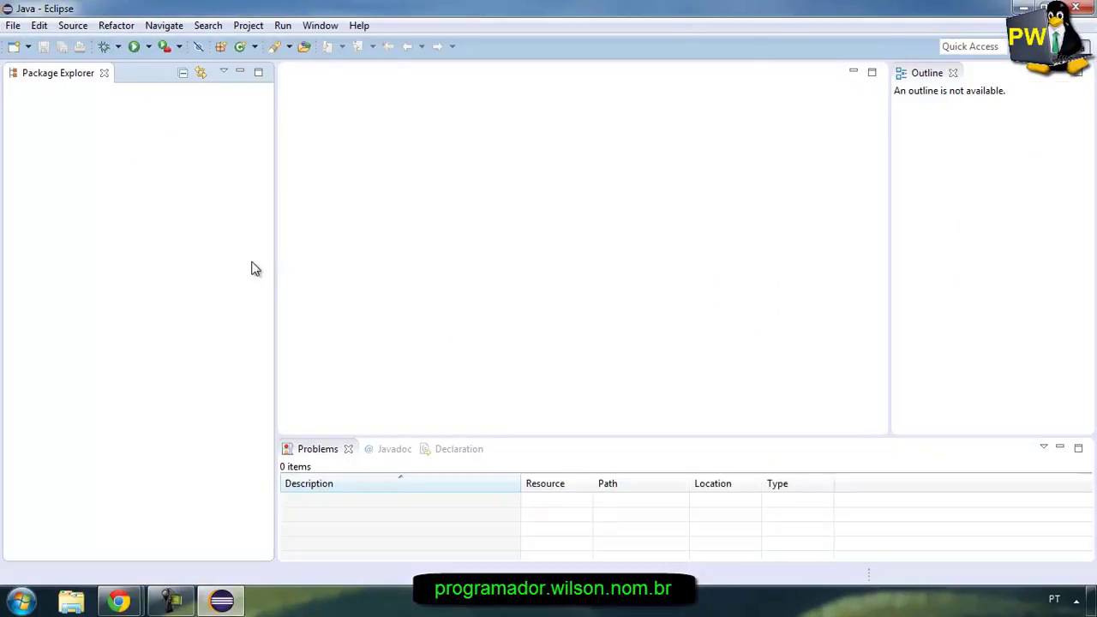